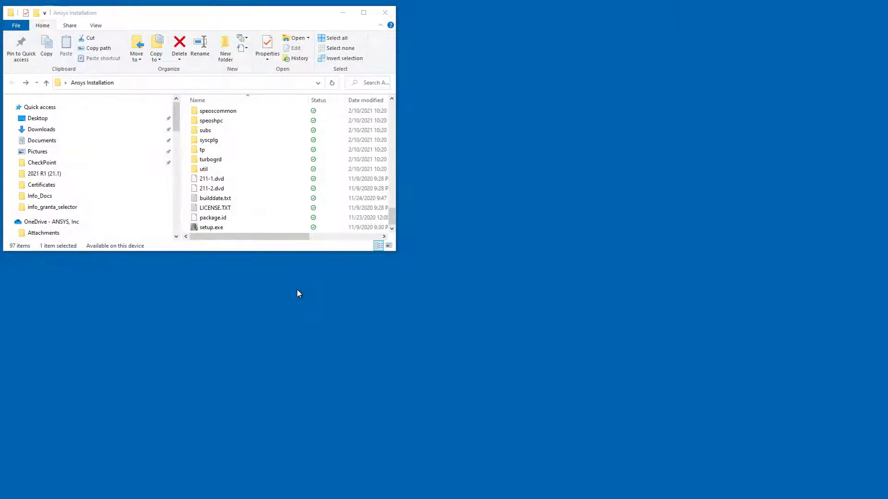
Run setup.exe from the Ansys Installation folder as administrator.
click(222, 228)
right_click(222, 228)
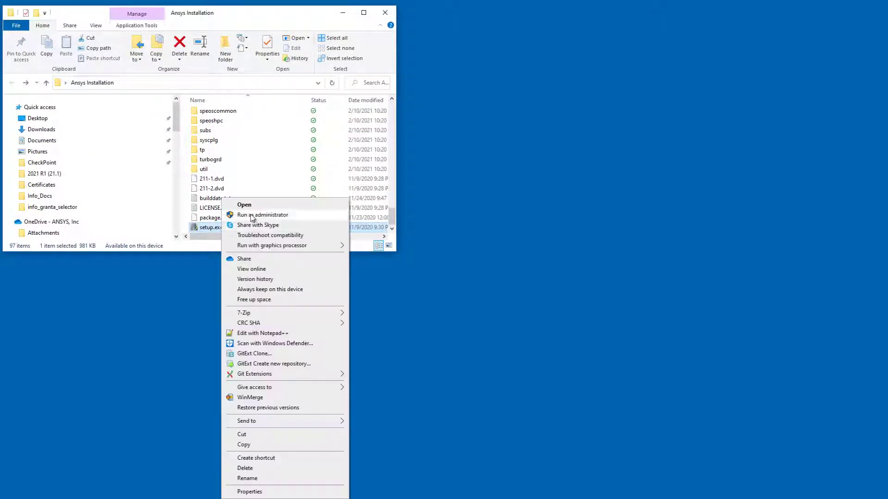
click(263, 215)
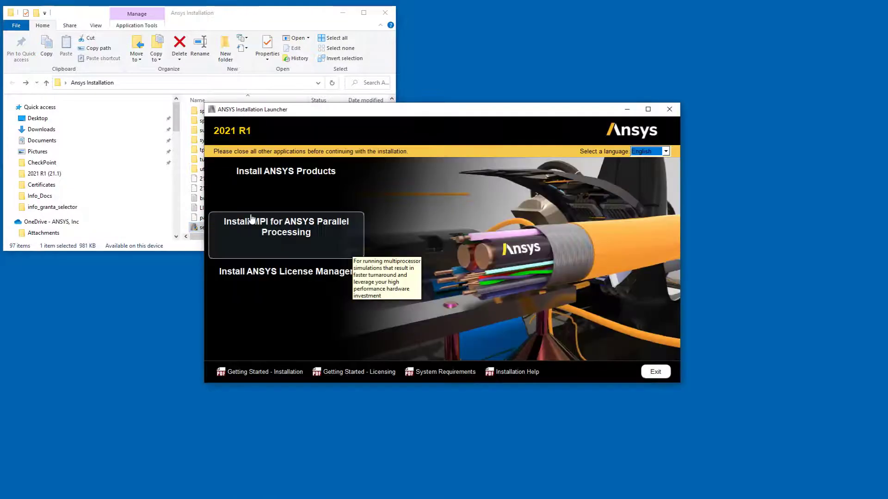
Start installing Ansys products and accept the license agreement with I AGREE.
click(296, 176)
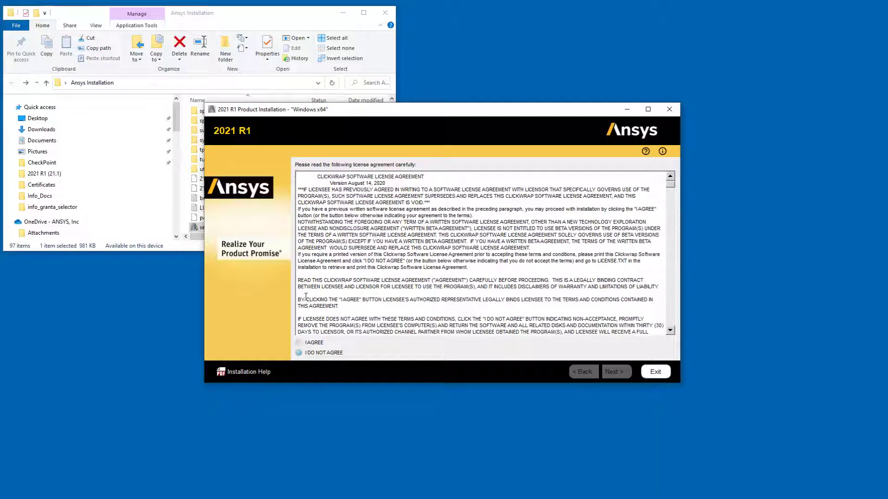
click(300, 344)
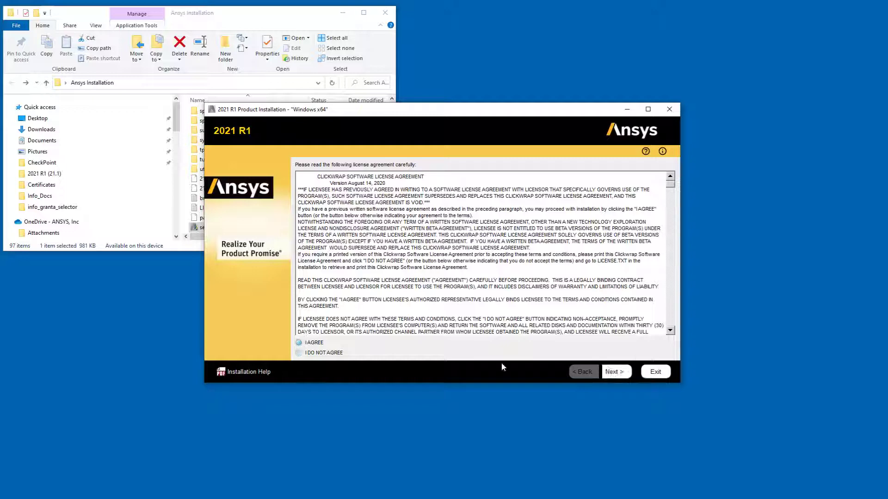
click(613, 372)
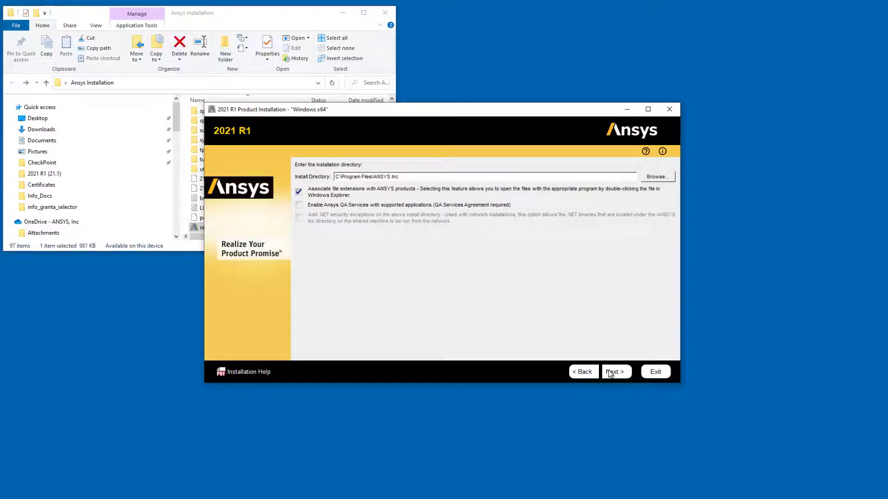
Keep the default C:\Program Files\ANSYS Inc directory and paste the license server hostname.
click(614, 372)
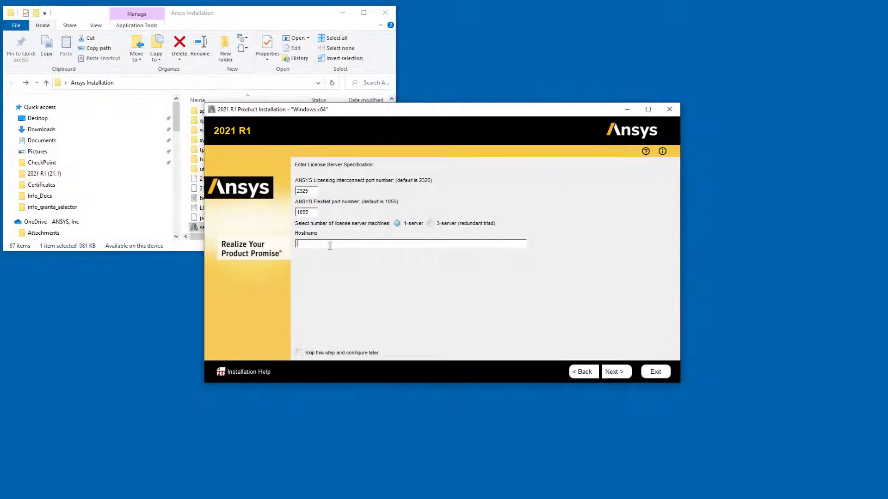
key(ctrl+v)
Select only Platform, Structural Mechanics and ANSYS Geometry Interfaces (23.9 GB) for installation.
click(615, 372)
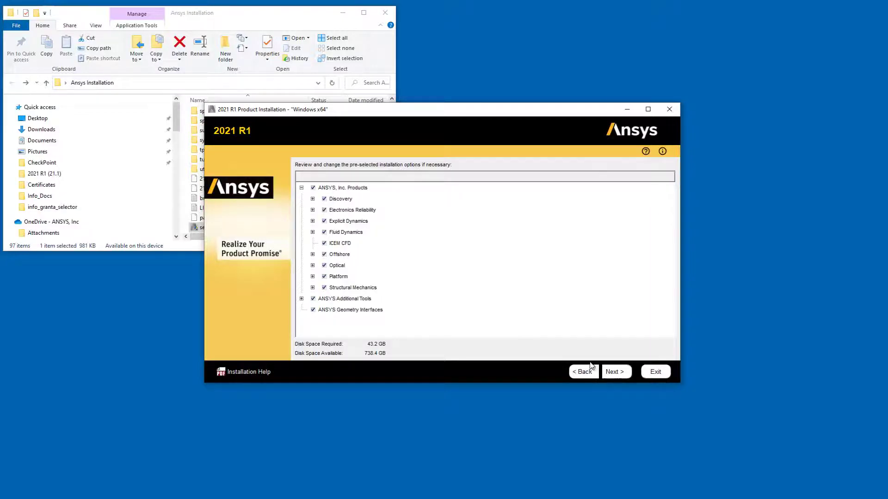
click(313, 188)
click(313, 299)
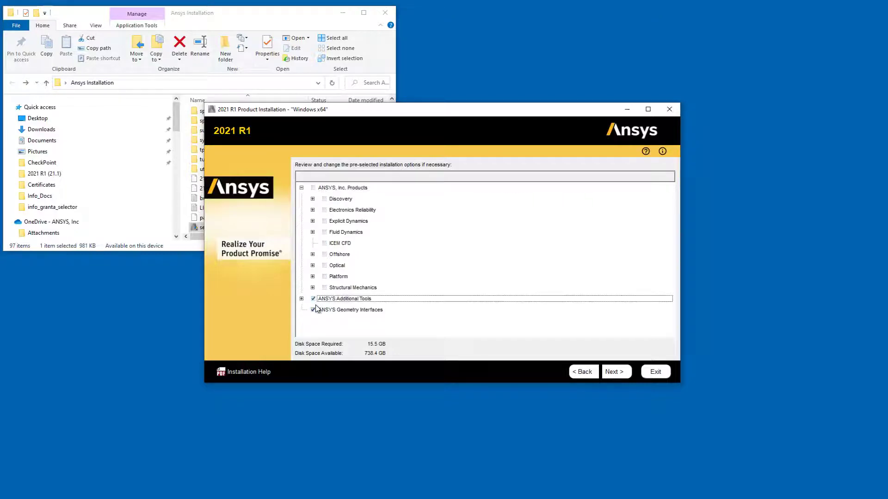
click(314, 311)
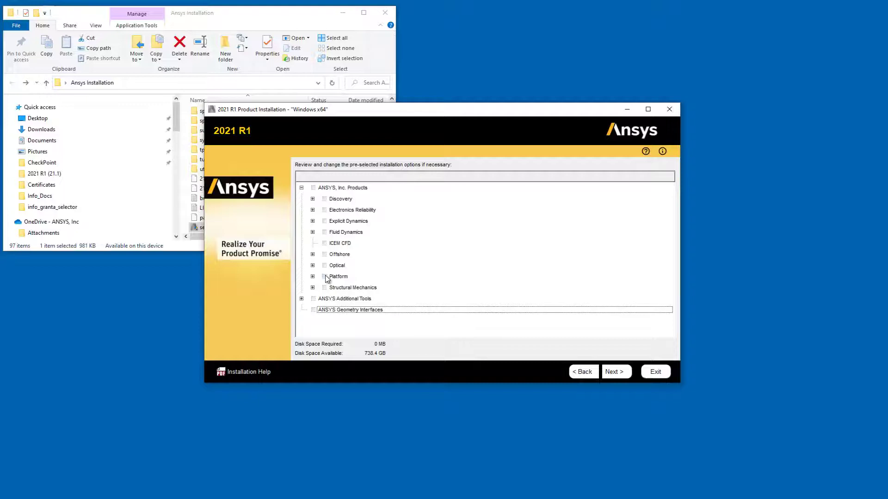
click(324, 277)
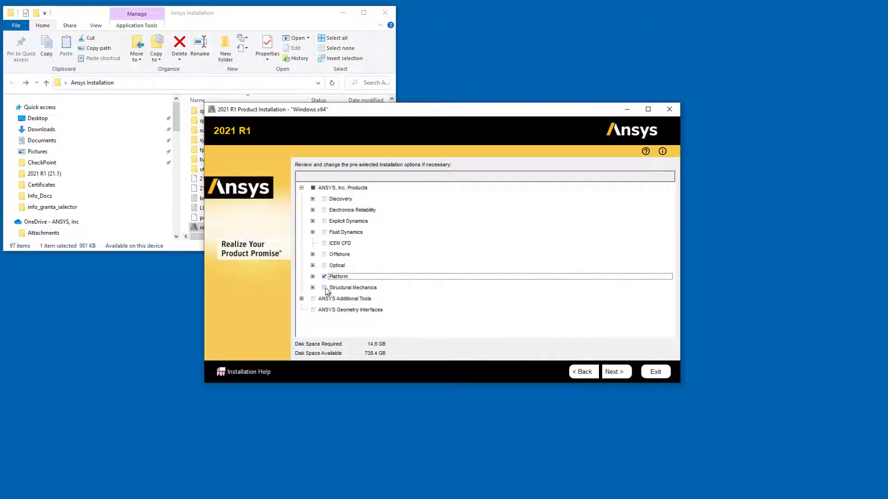
click(324, 288)
click(314, 310)
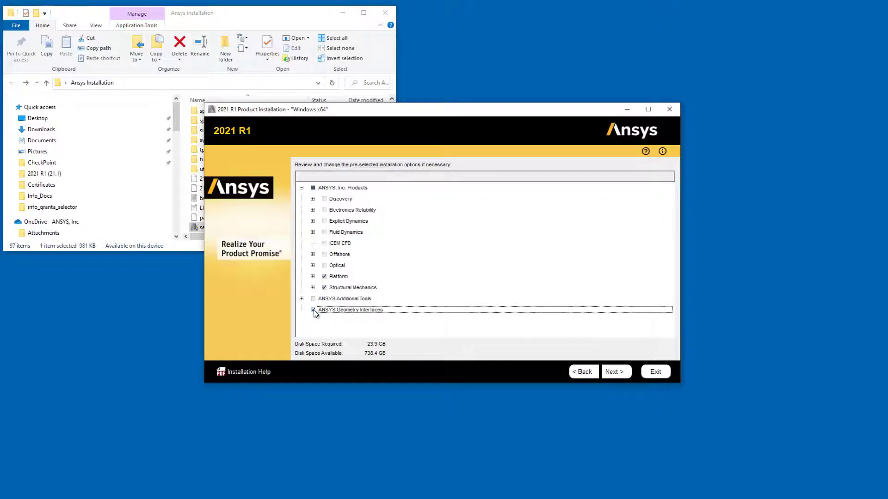
click(615, 372)
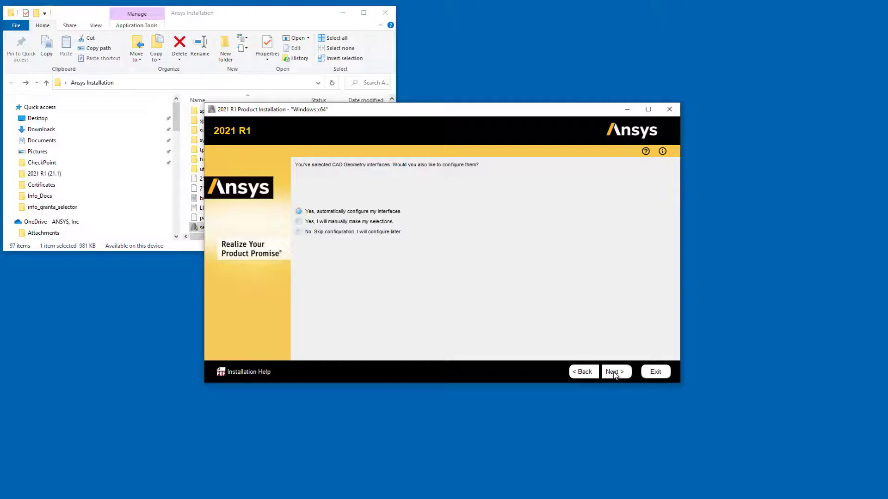
Choose 'Yes, I will manually make my selections' for CAD interface configuration.
click(299, 222)
Uncheck ACIS, Catia V4-V6, Creo Elements/Direct, JTOpen, Parasolid, Solid Edge and SOLIDWORKS interfaces.
click(614, 373)
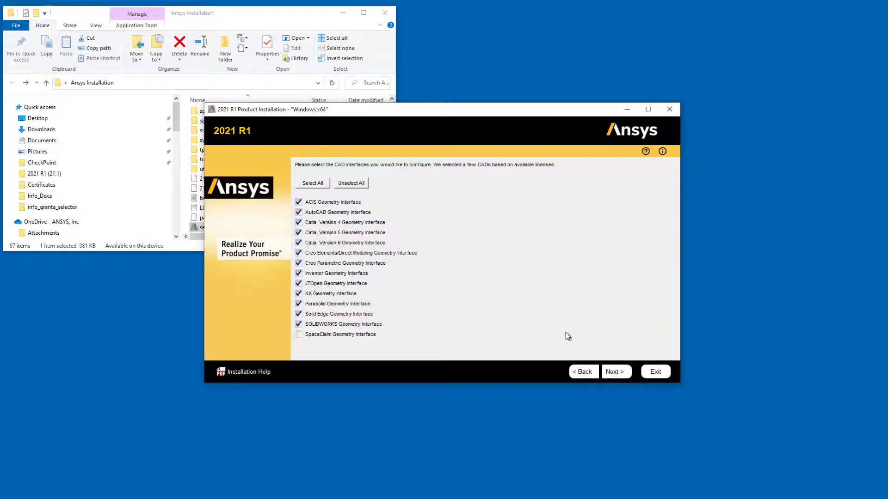
click(299, 202)
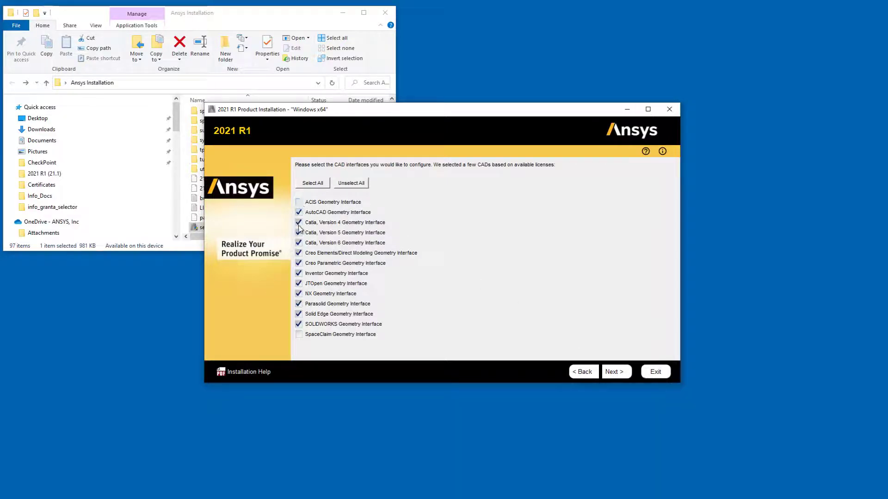
click(300, 223)
click(299, 233)
click(299, 244)
click(298, 254)
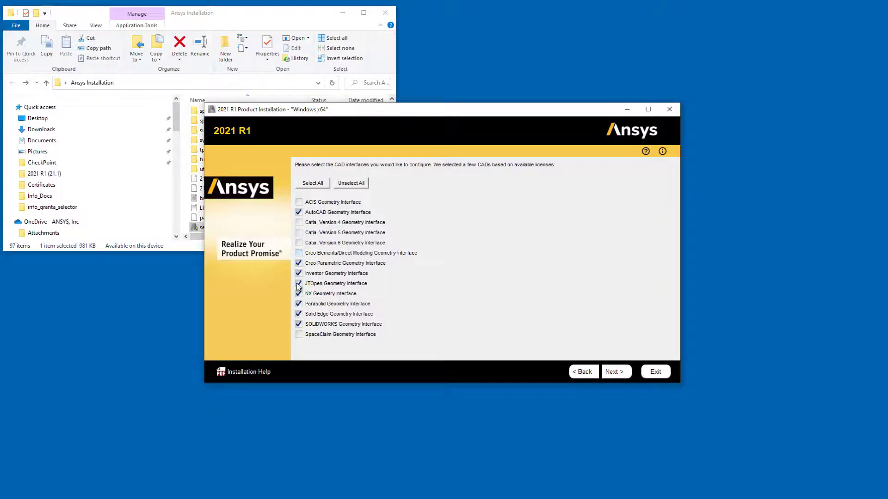
click(299, 284)
click(299, 303)
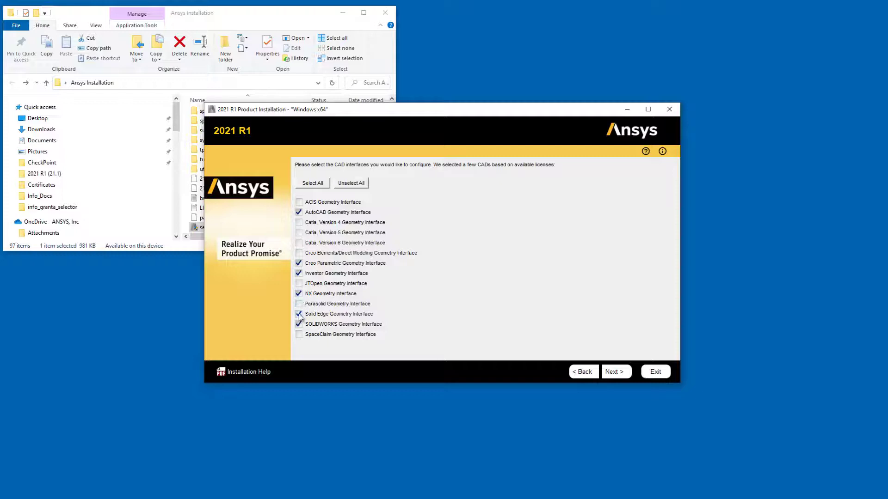
click(299, 314)
click(299, 324)
click(613, 372)
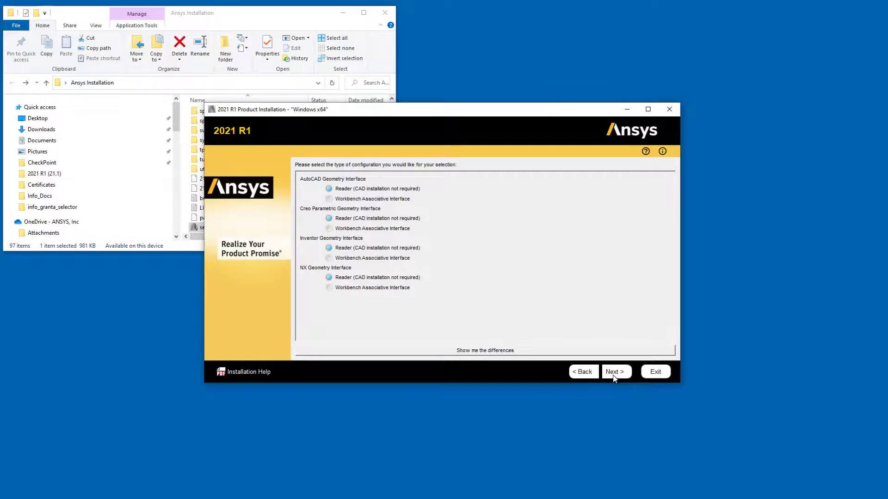
Keep Reader for AutoCAD, Creo Parametric, Inventor and NX, then run the installation to completion.
click(613, 376)
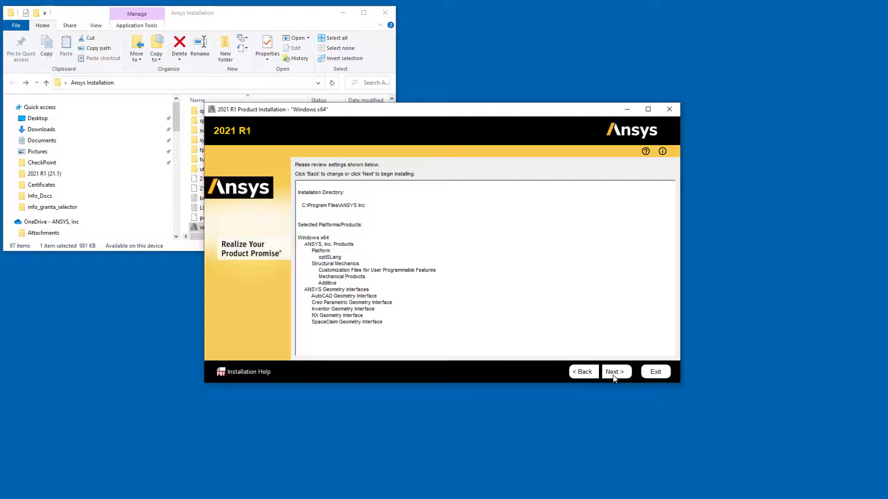
click(613, 372)
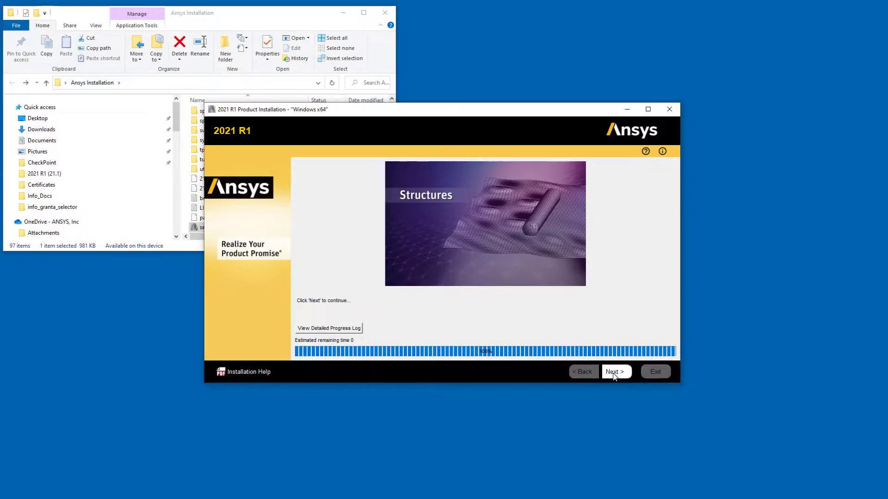
Turn off 'Launch survey upon exiting' on the completion page and exit the installer.
click(614, 372)
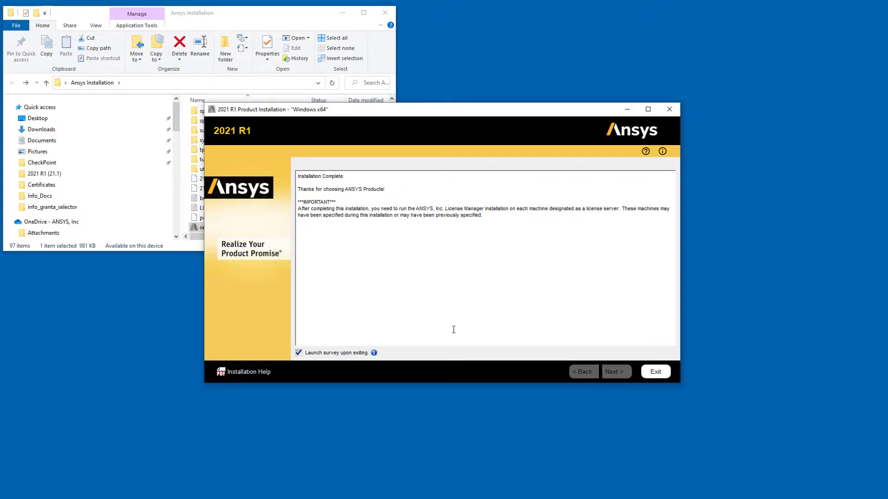
click(299, 352)
click(656, 373)
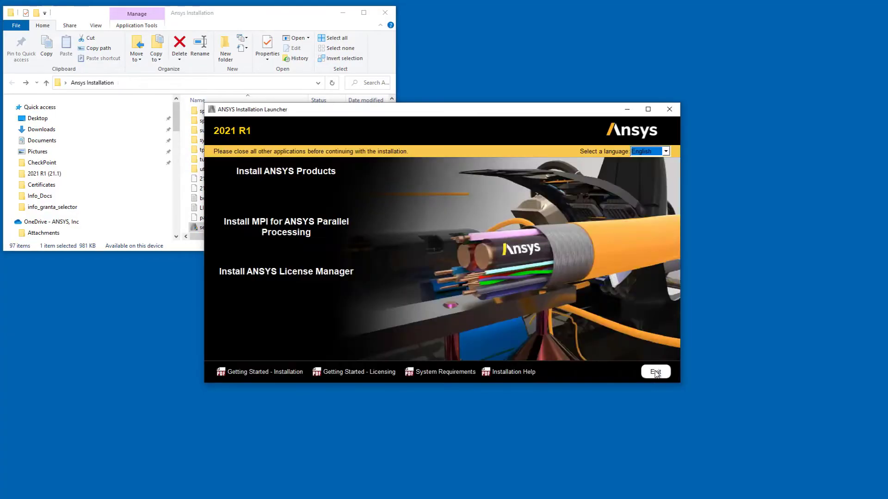